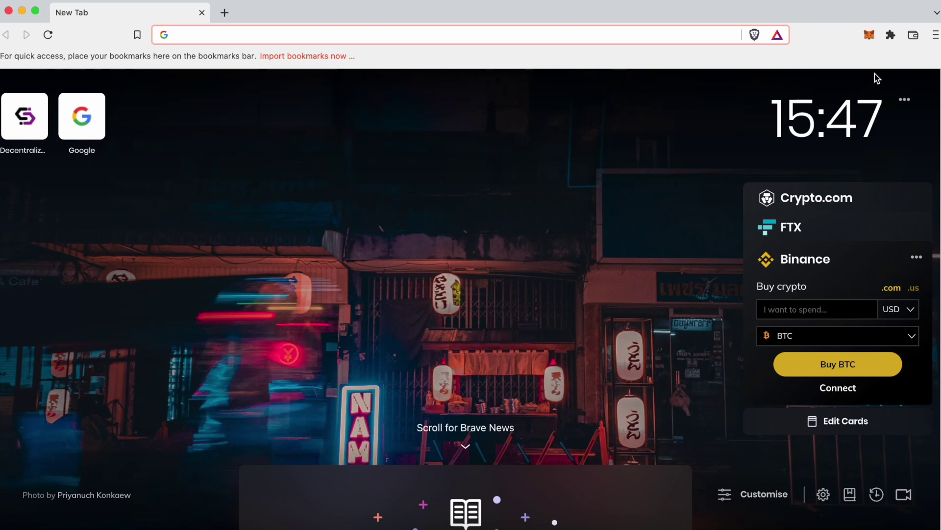
# Step: Show the Brave extensions list with MetaMask installed and pinned
pyautogui.click(891, 35)
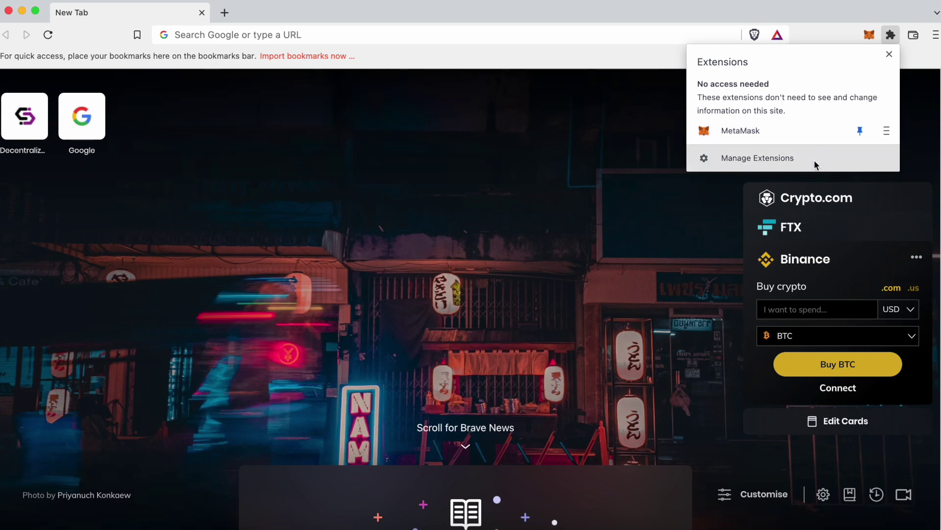
pyautogui.click(892, 35)
pyautogui.click(895, 36)
# Step: Go to the edns.domains website by typing edns in the address bar
pyautogui.click(716, 37)
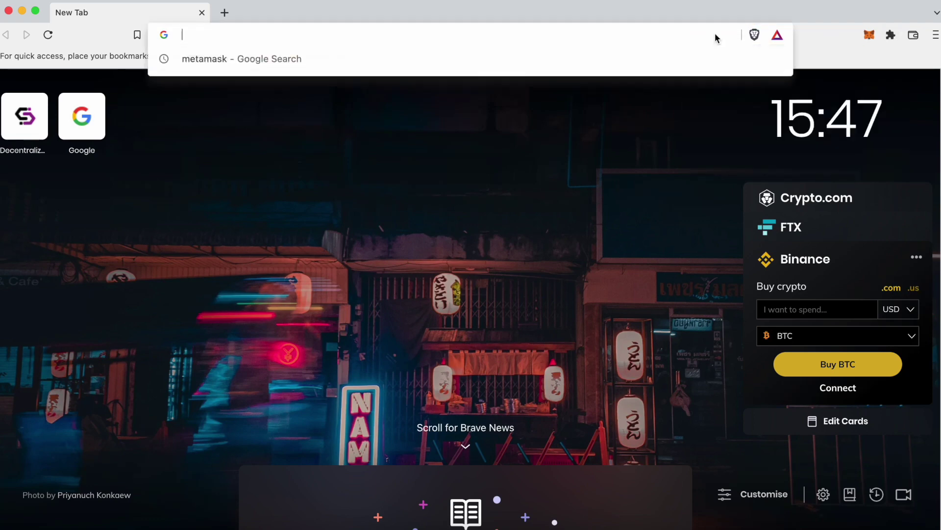
pyautogui.write('edns')
pyautogui.press('Return')
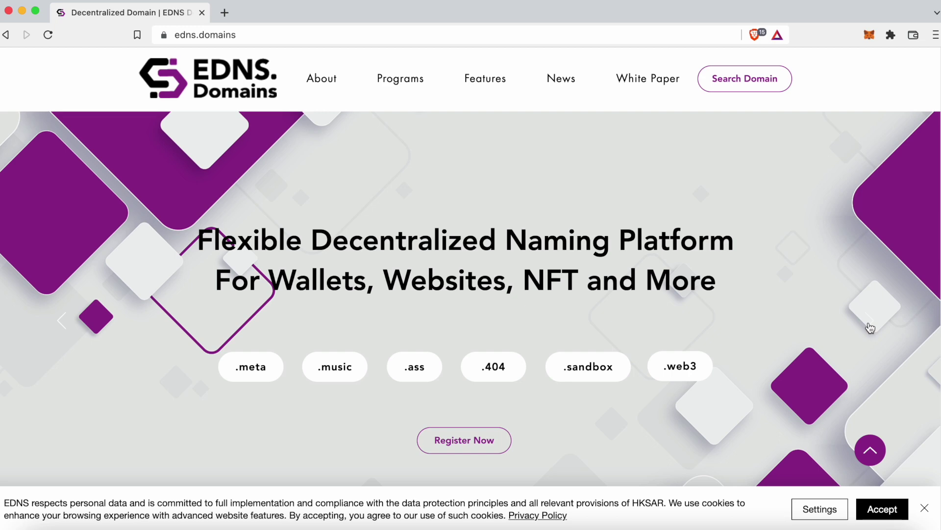
# Step: Browse the homepage slideshow, then open the EDNS domain search app
pyautogui.click(870, 327)
pyautogui.click(870, 327)
pyautogui.click(870, 327)
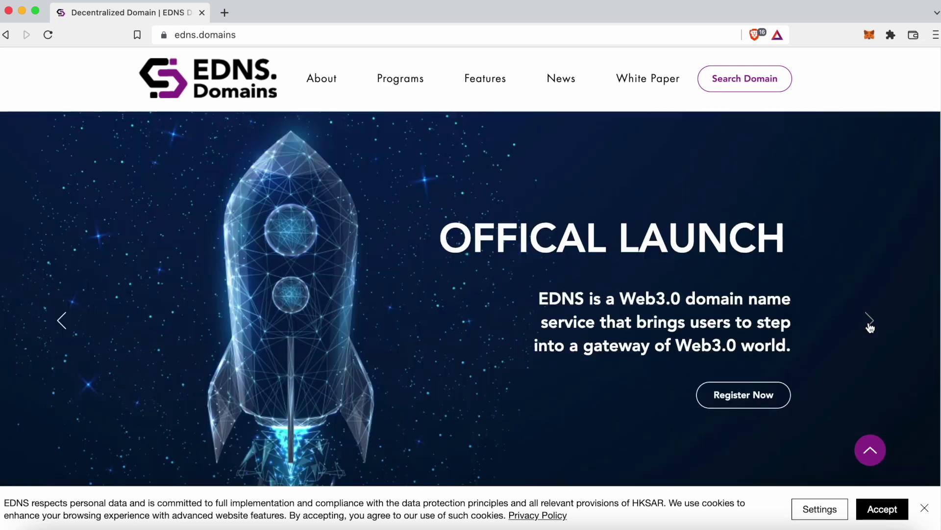
pyautogui.click(870, 325)
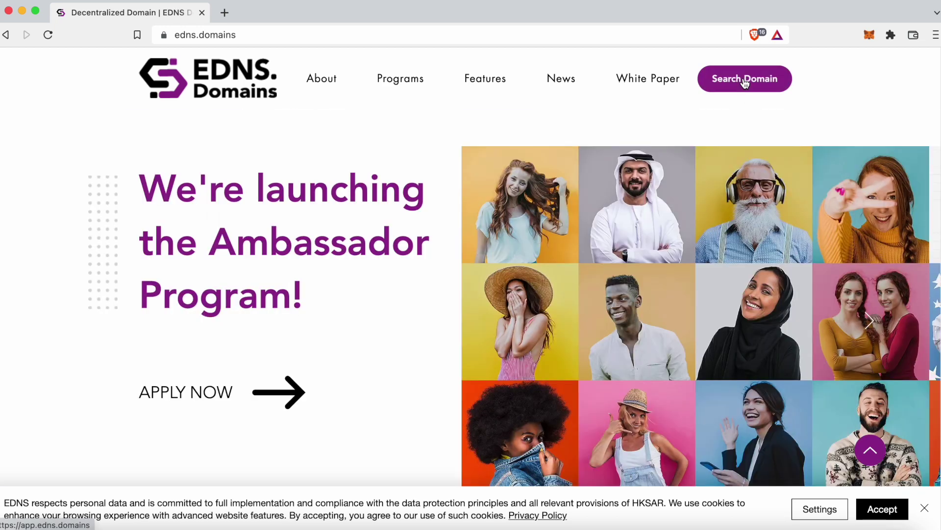
pyautogui.click(744, 80)
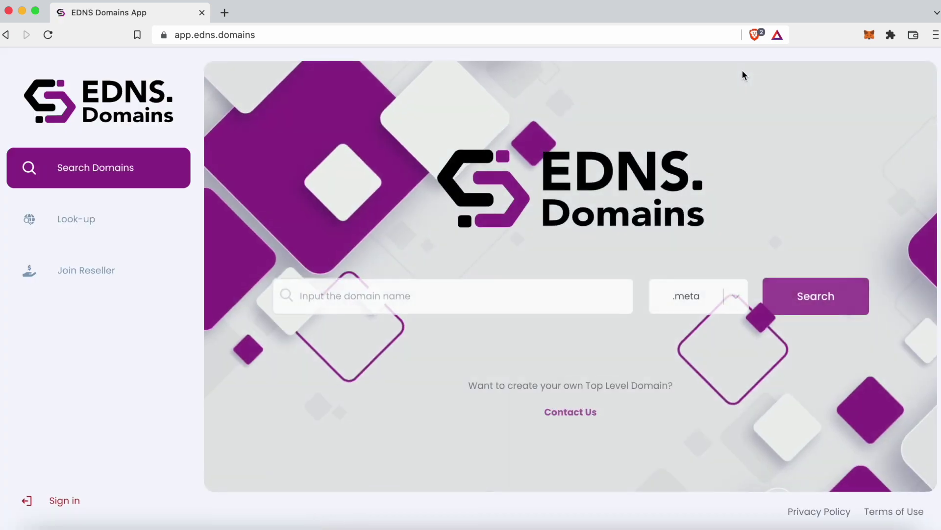
# Step: Sign up for a new EDNS account with an e-mail address, username and password
pyautogui.click(65, 500)
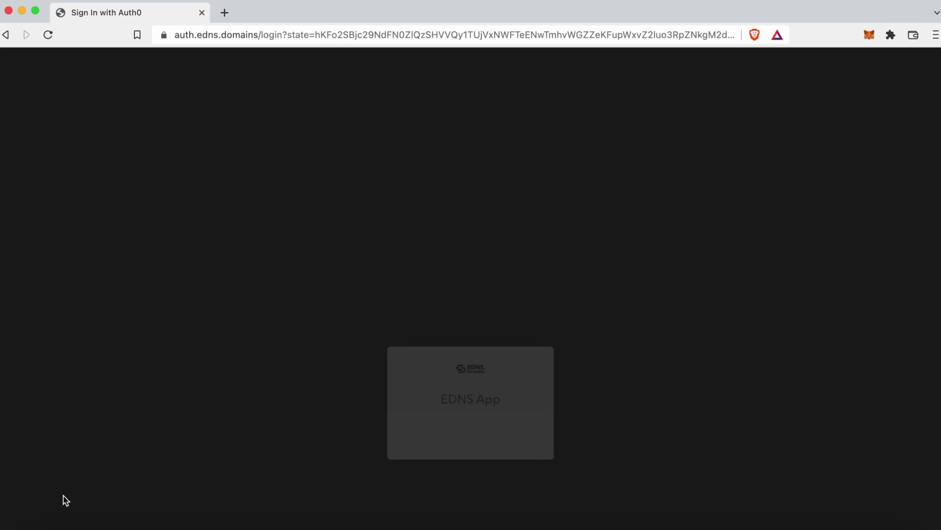
pyautogui.click(508, 249)
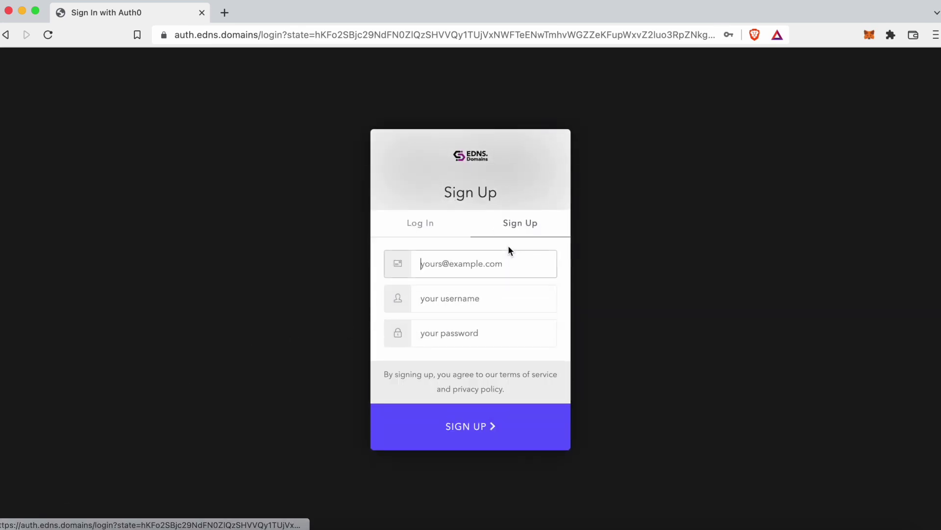
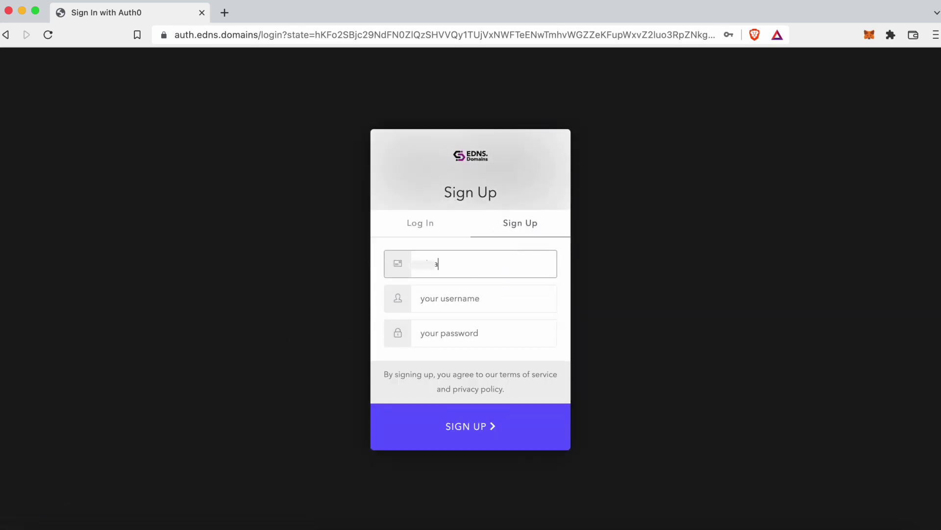
pyautogui.press('Tab')
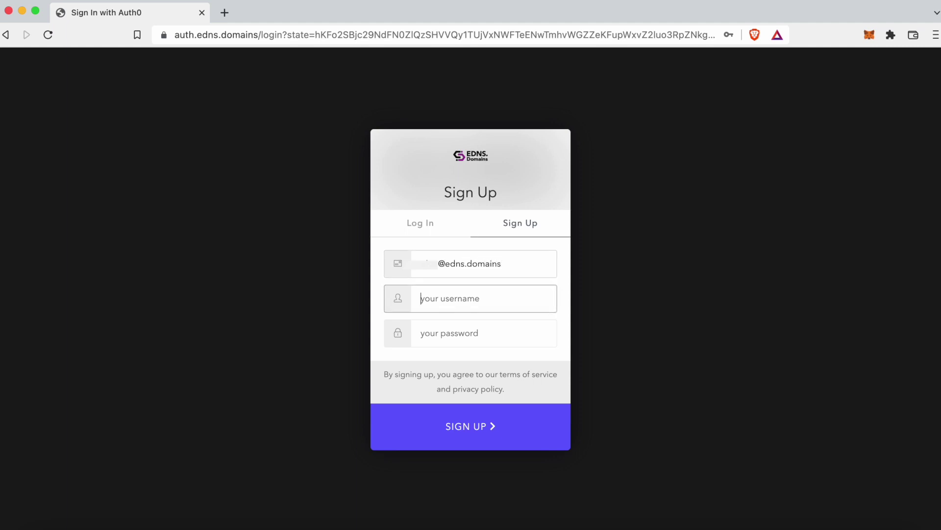
pyautogui.press('Tab')
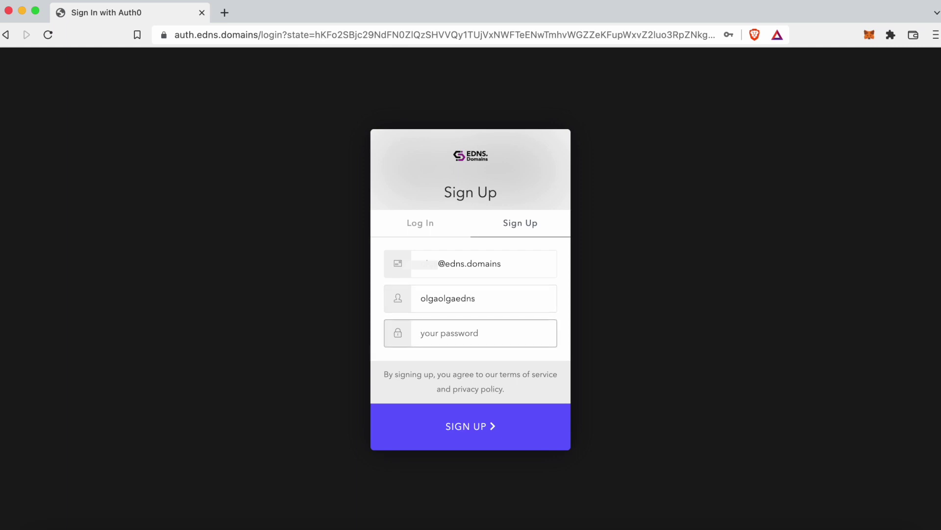
pyautogui.press('Return')
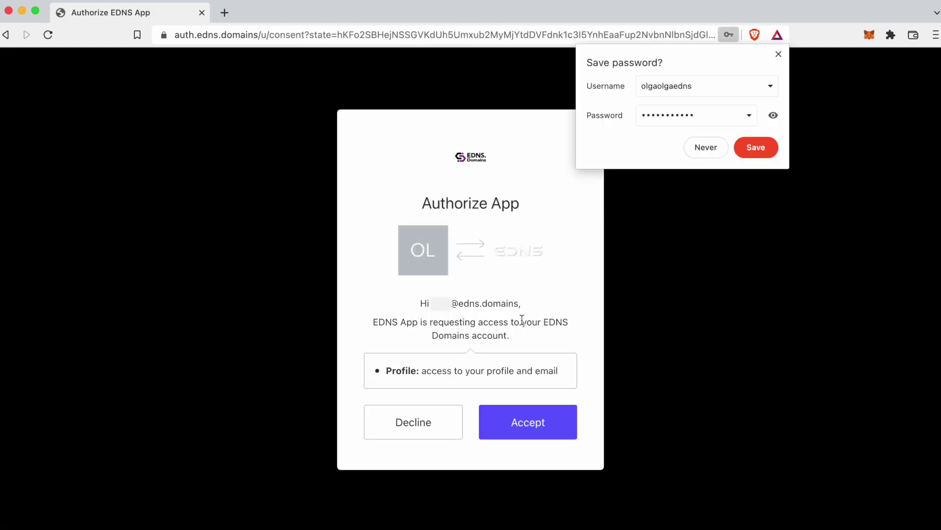
# Step: Authorize the EDNS app, save the login, and create an acknowledged Managed Wallet
pyautogui.click(538, 425)
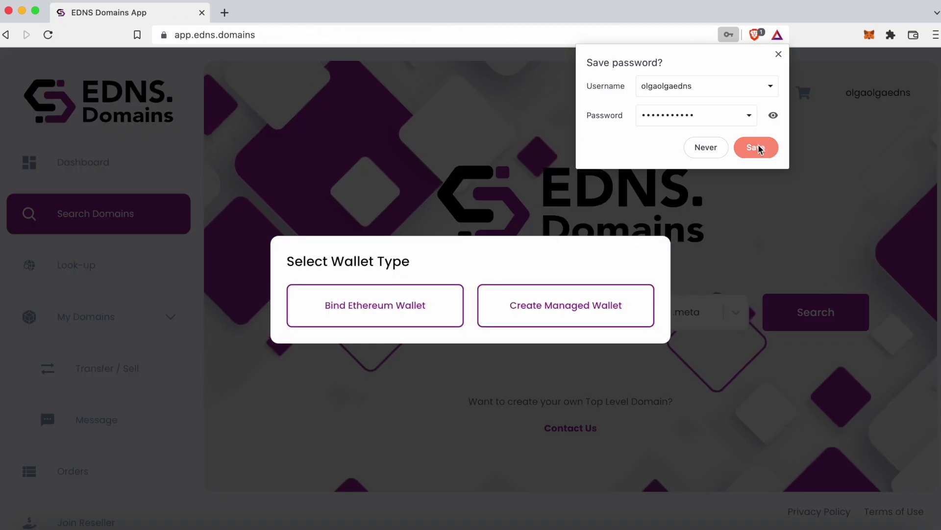
pyautogui.click(759, 147)
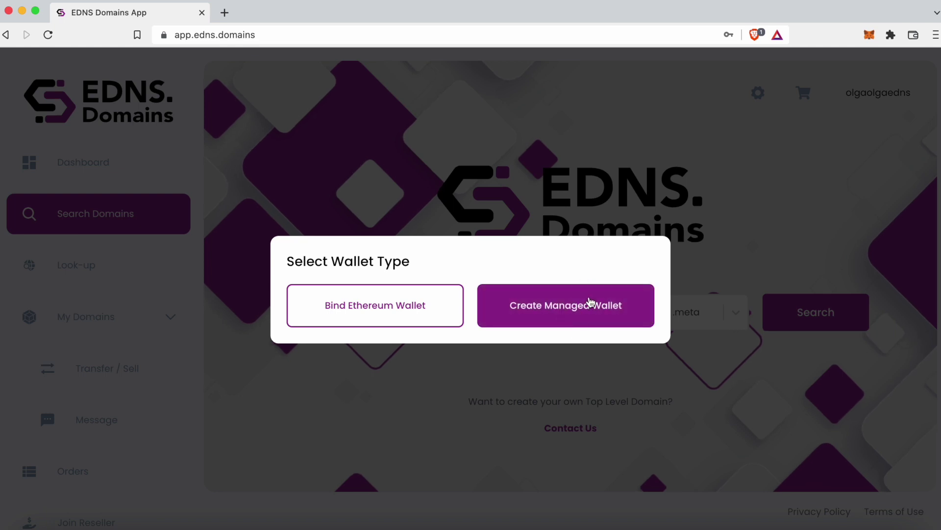
pyautogui.click(591, 303)
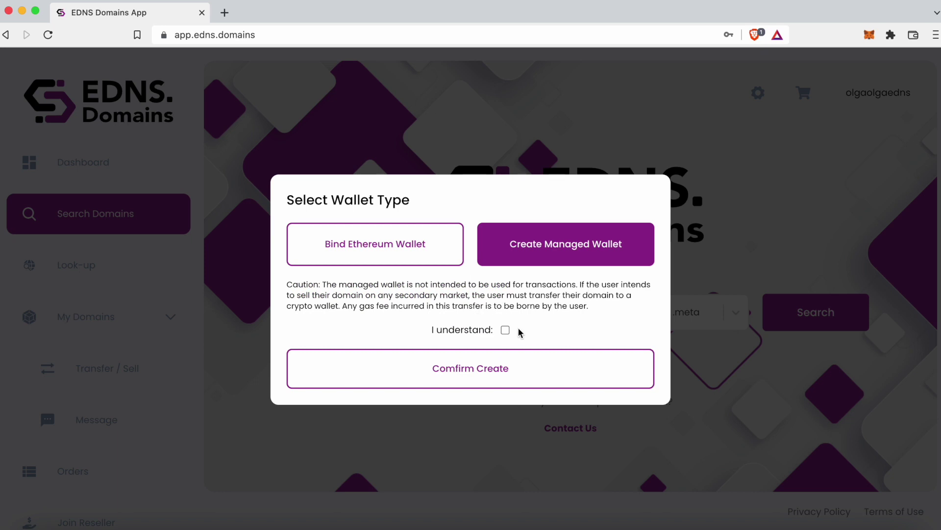
pyautogui.click(506, 330)
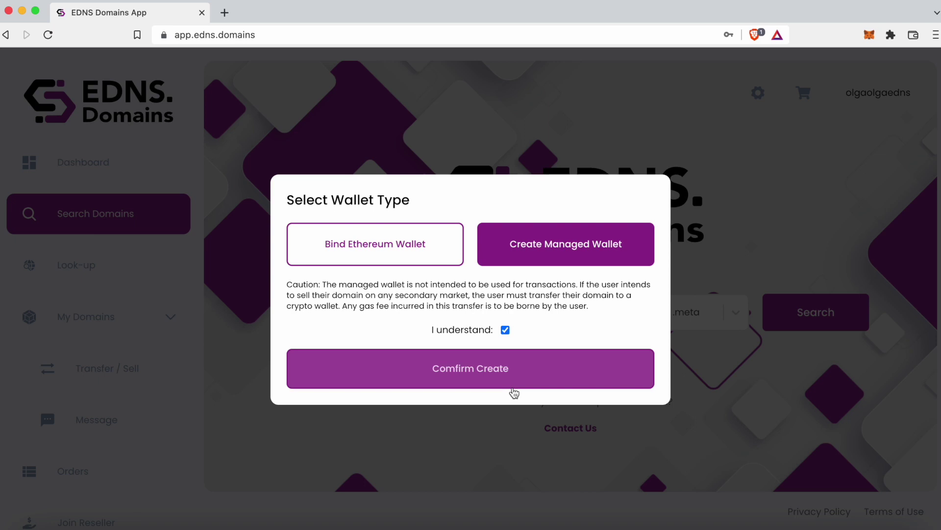
pyautogui.click(508, 369)
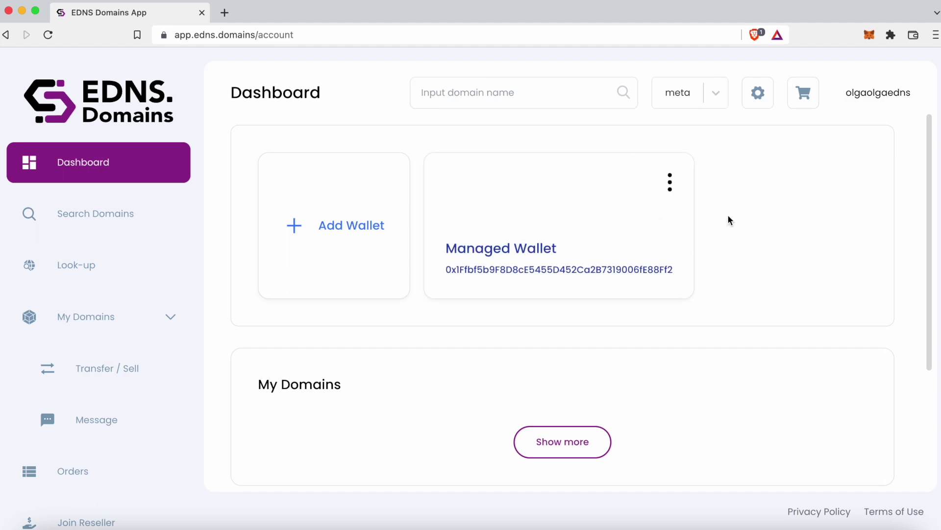
pyautogui.click(362, 220)
pyautogui.click(441, 305)
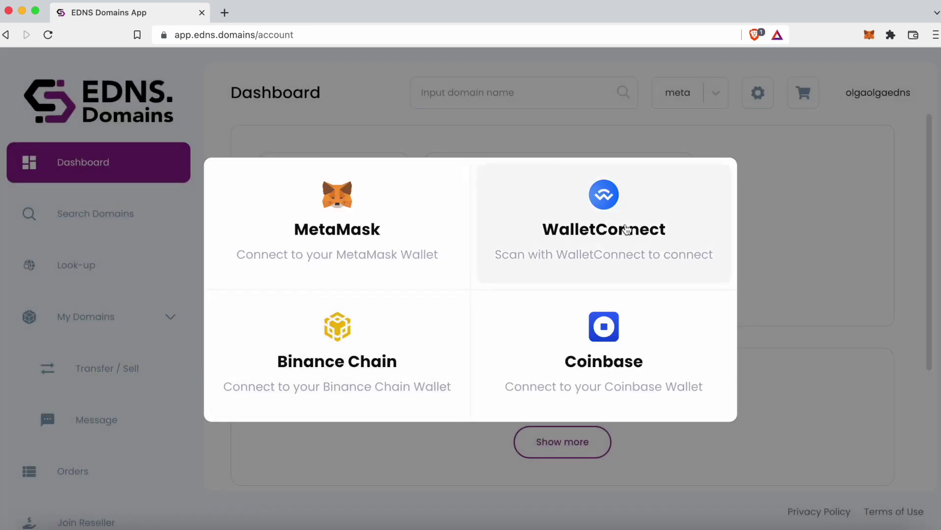
pyautogui.click(651, 205)
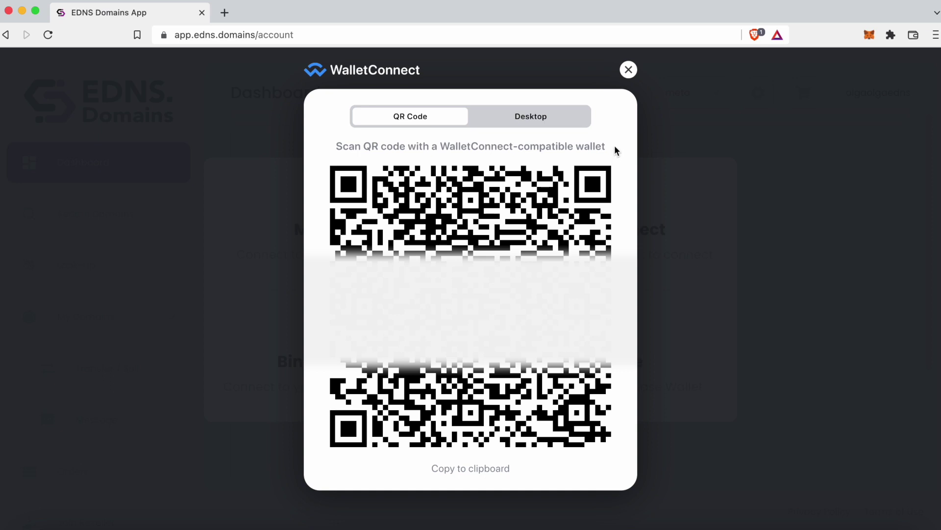
pyautogui.click(629, 70)
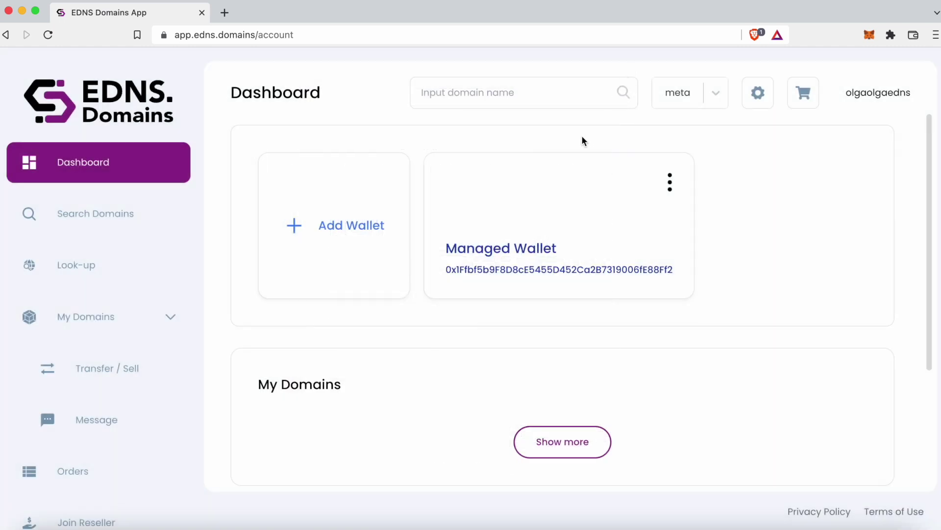
# Step: Bind the MetaMask browser wallet as an Ethereum wallet, approving its signature request
pyautogui.click(332, 215)
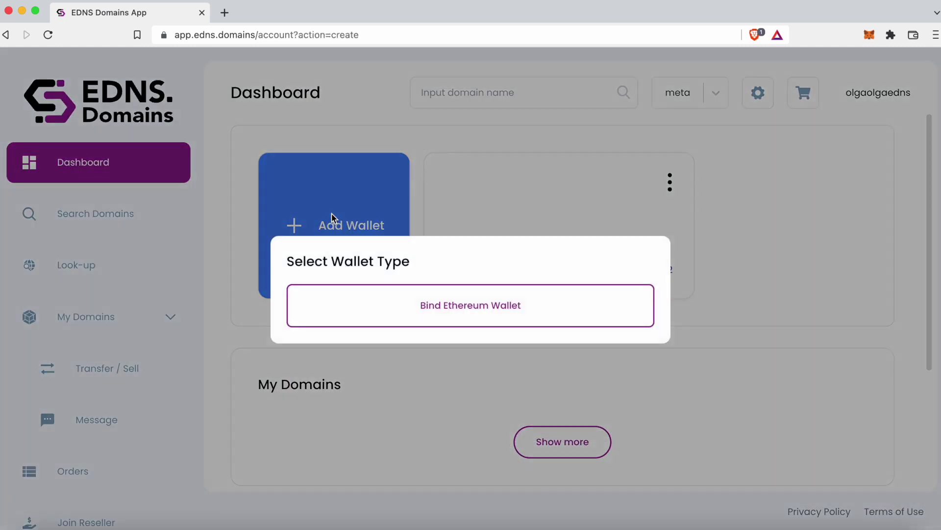
pyautogui.click(441, 306)
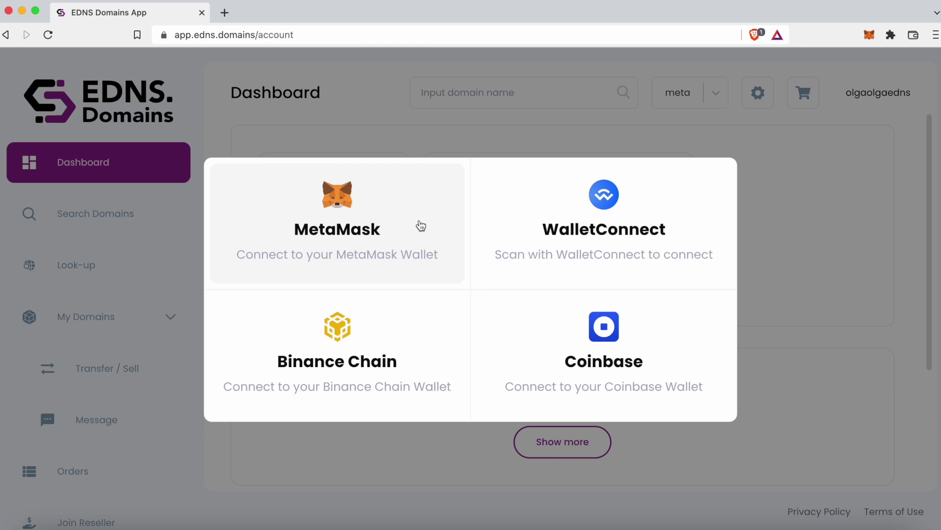
pyautogui.click(397, 237)
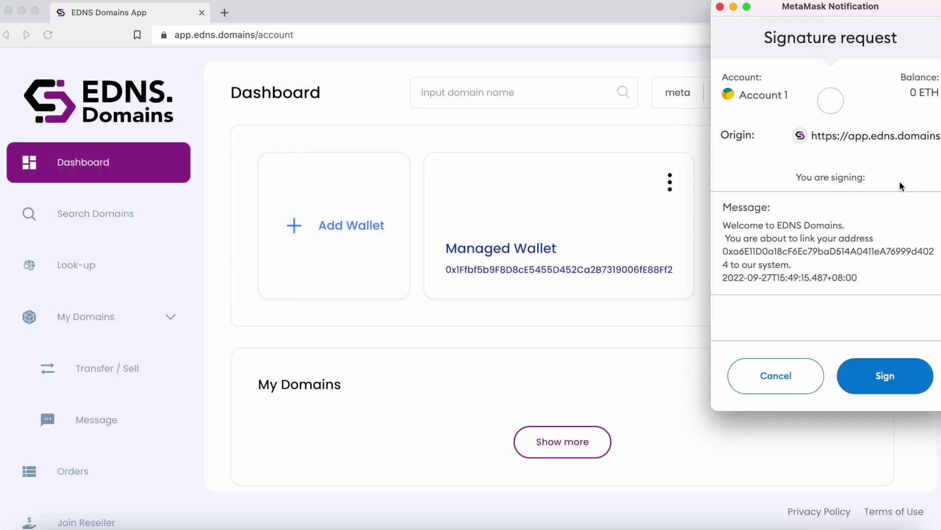
pyautogui.click(903, 369)
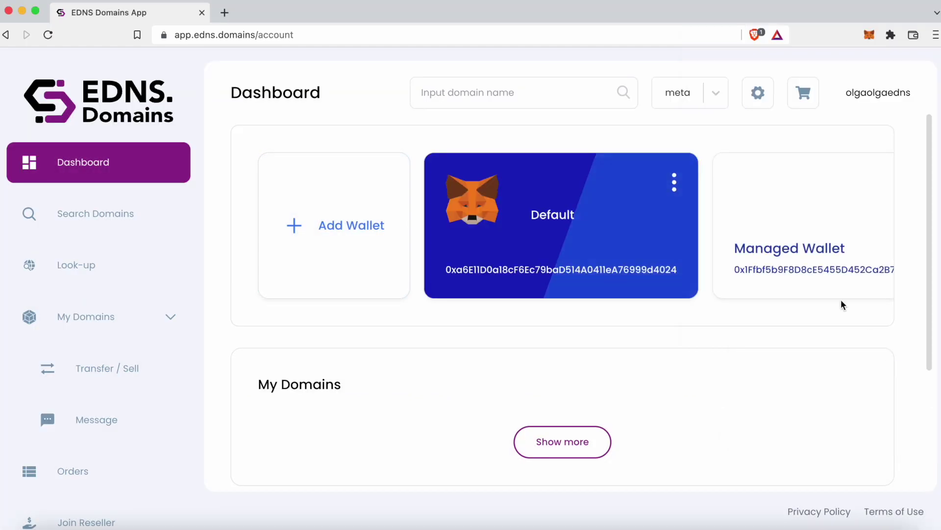
pyautogui.hscroll(3, 665, 229)
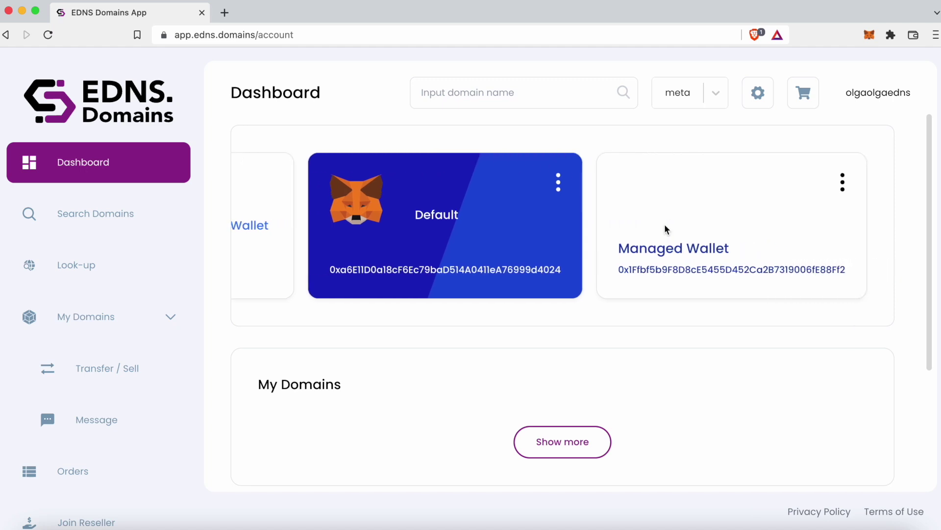
pyautogui.hscroll(-3, 665, 226)
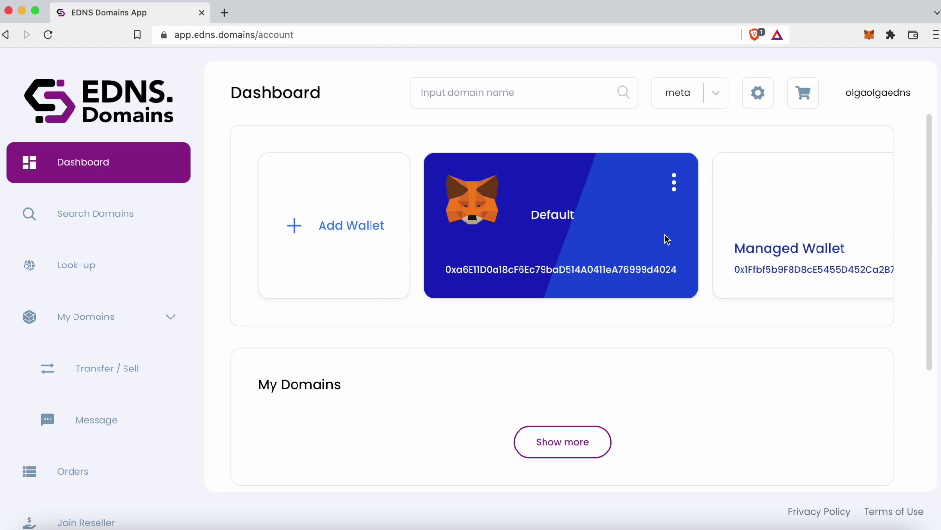
# Step: Search for heyolga.meta and add it to the cart
pyautogui.click(592, 86)
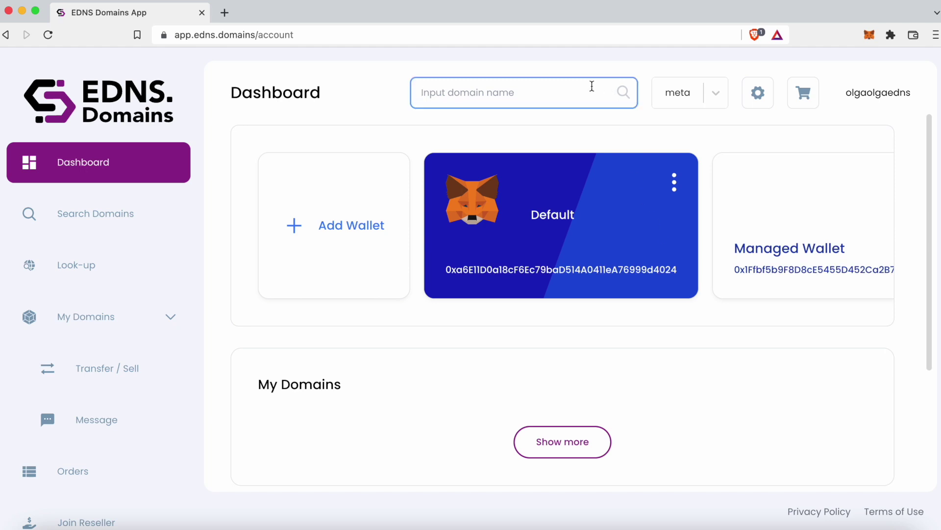
pyautogui.write('heyolga')
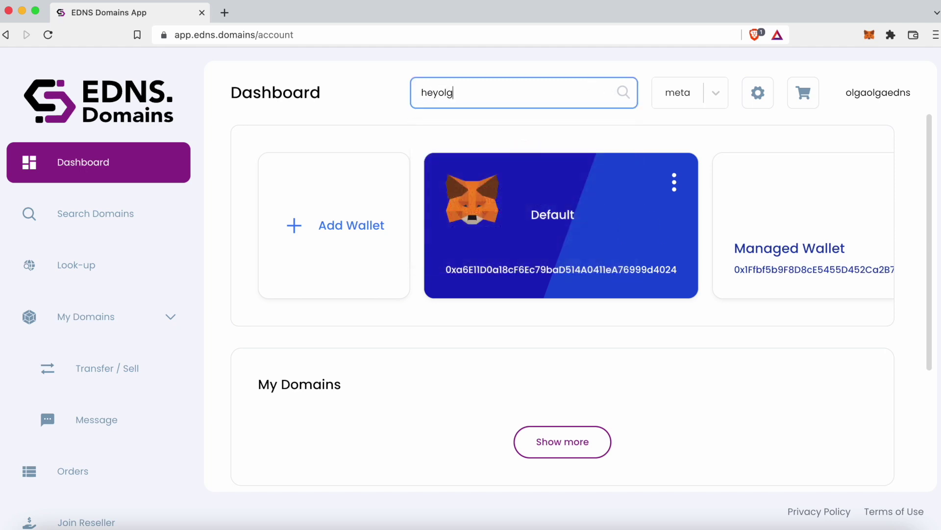
pyautogui.click(625, 93)
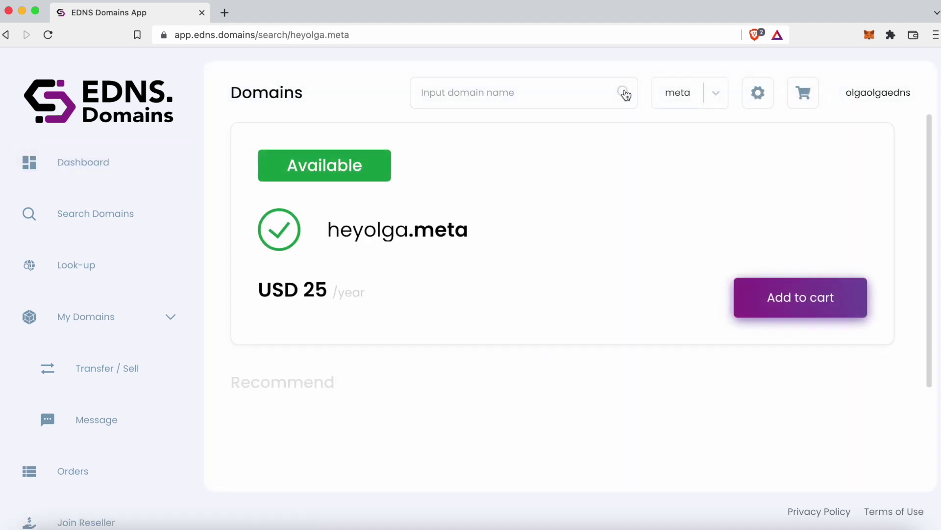
pyautogui.click(786, 301)
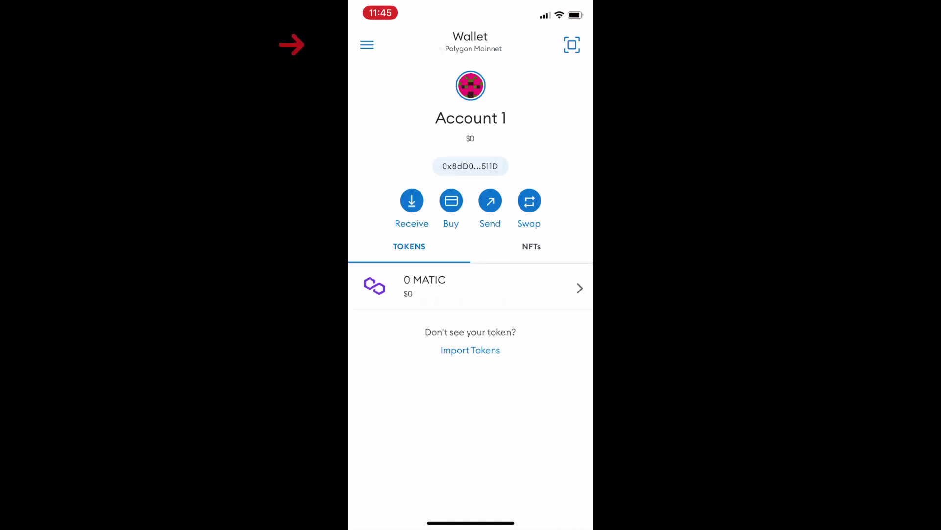
# Step: Load edns.domains in MetaMask Mobile's built-in browser
pyautogui.click(366, 44)
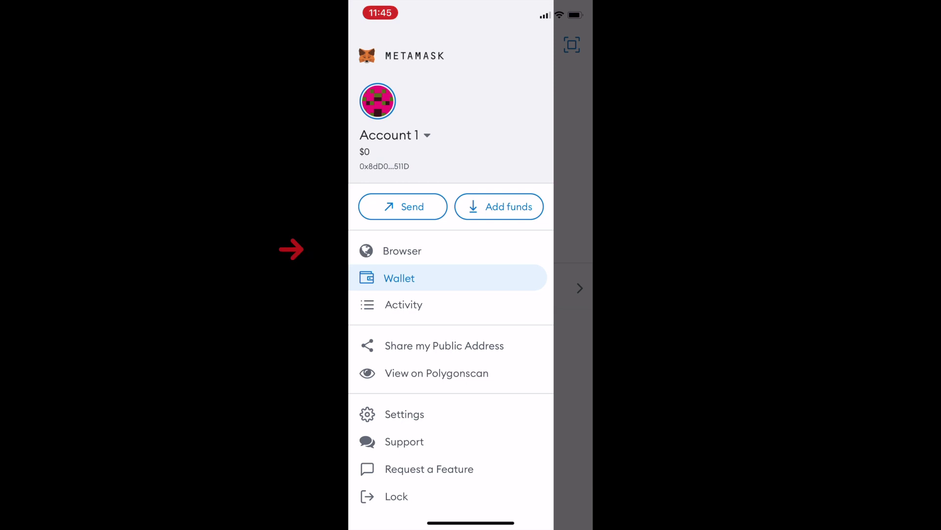
pyautogui.click(402, 251)
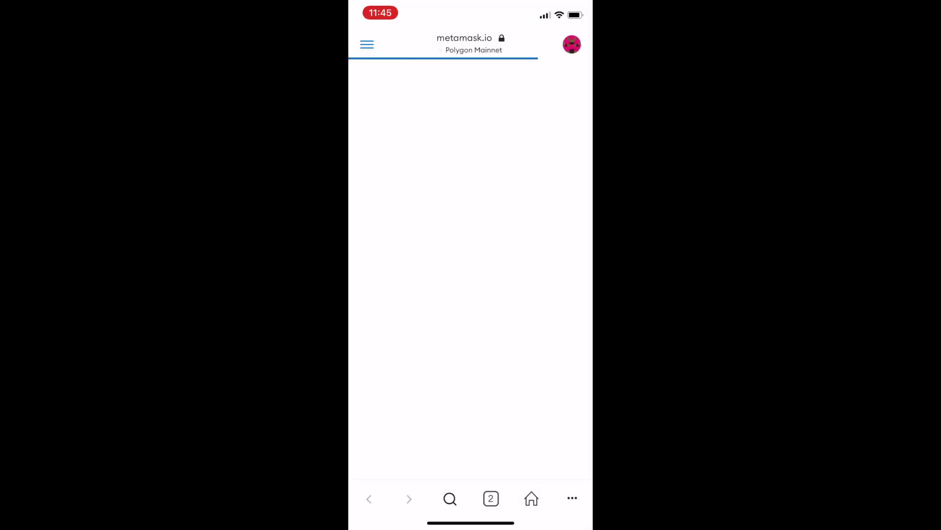
pyautogui.click(465, 39)
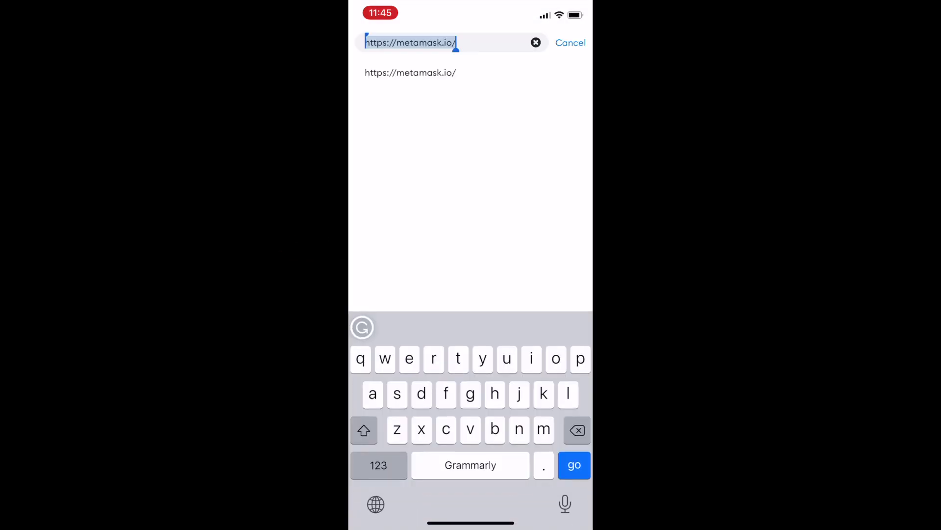
pyautogui.write('edns.domain')
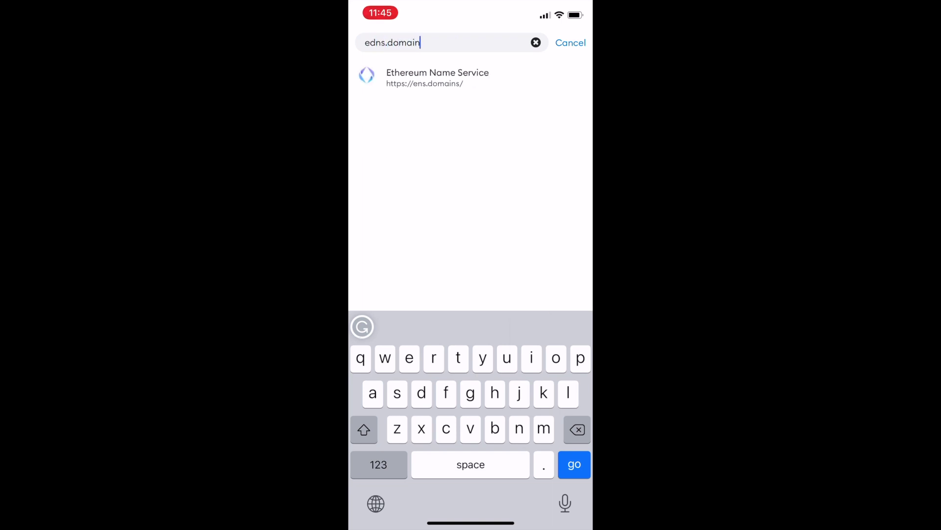
pyautogui.write('s')
pyautogui.press('Return')
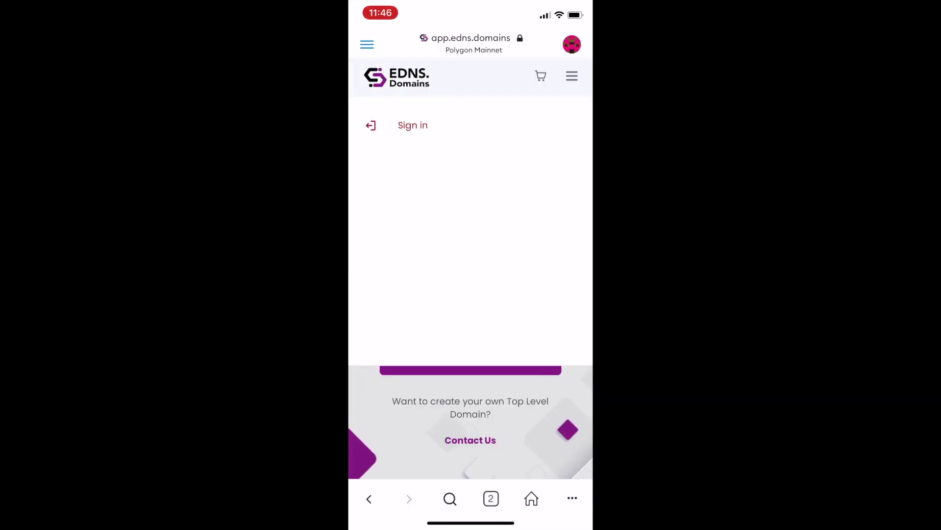
# Step: Sign up for a new EDNS account on the phone with e-mail, username and password
pyautogui.click(413, 125)
pyautogui.click(532, 147)
pyautogui.click(483, 207)
pyautogui.write('olgaedns2')
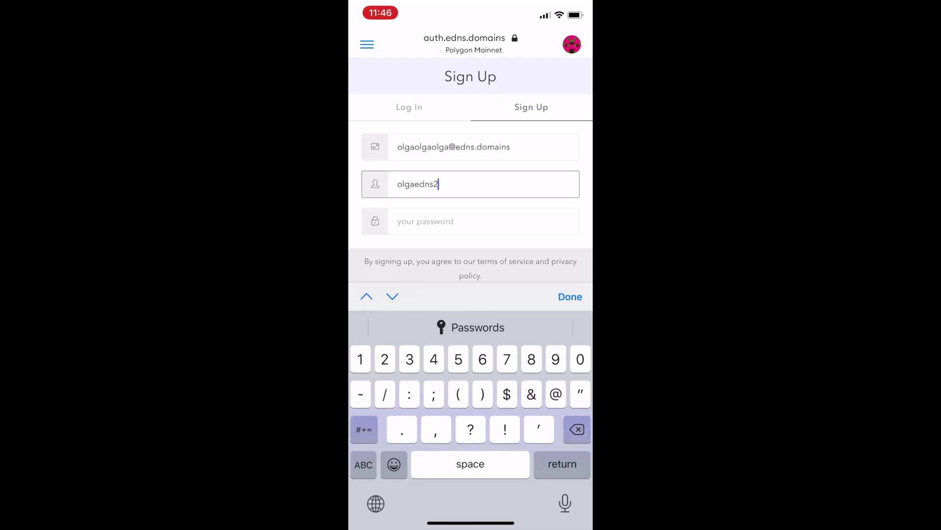
pyautogui.click(470, 221)
pyautogui.write('•••••••••••')
pyautogui.click(570, 297)
pyautogui.click(471, 454)
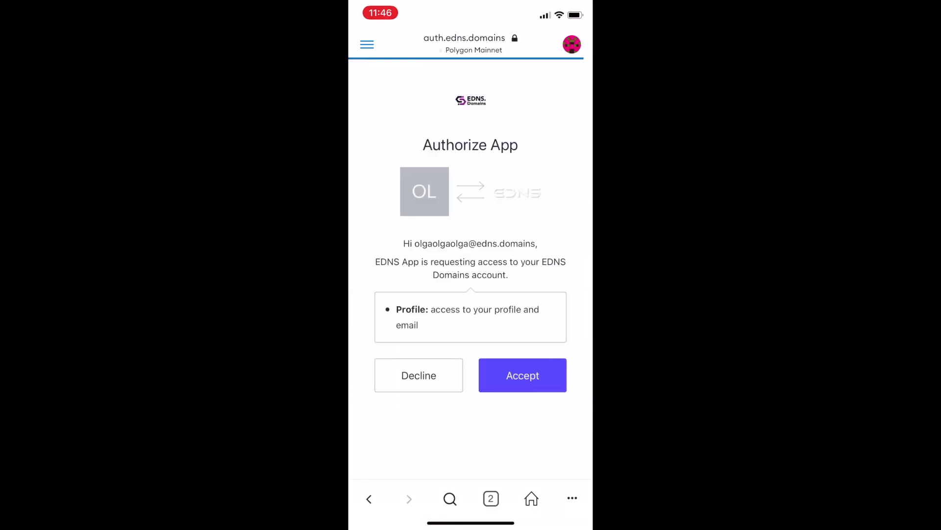
# Step: Authorize the app and bind the phone's MetaMask account as an Ethereum wallet
pyautogui.click(523, 375)
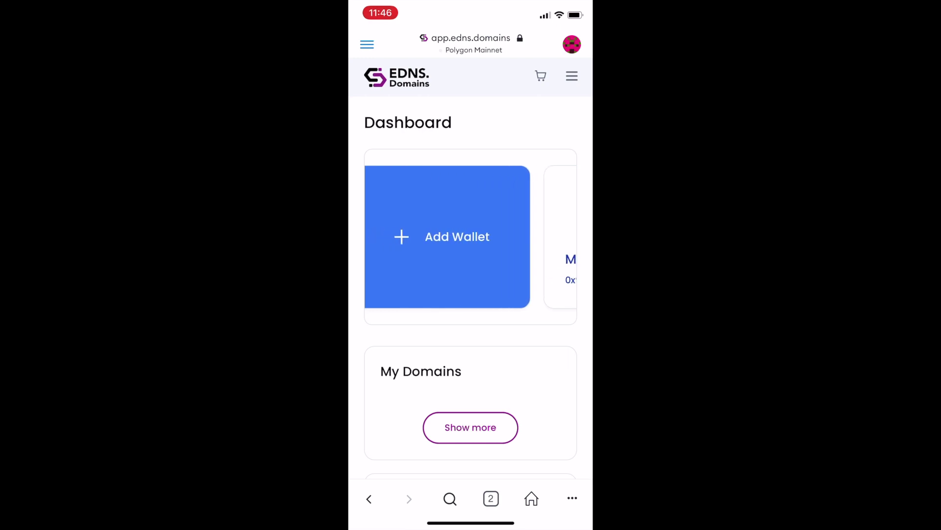
pyautogui.click(471, 236)
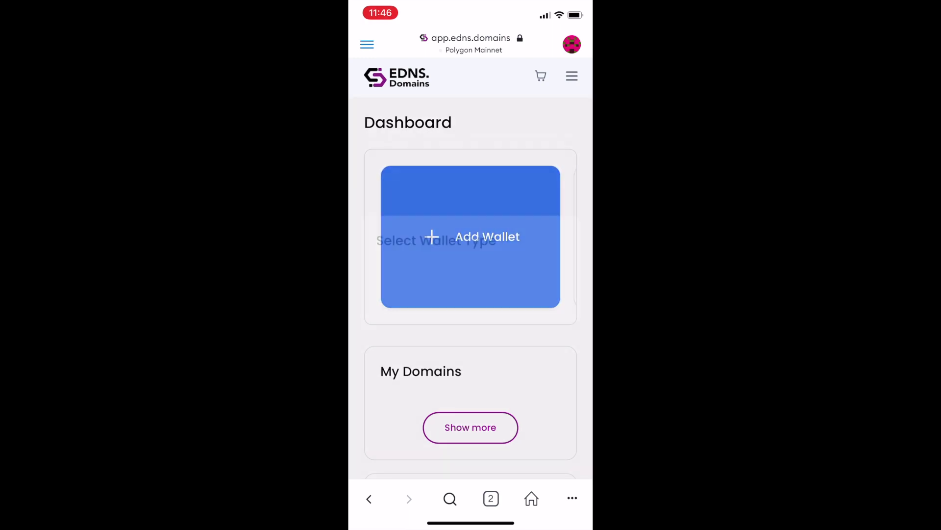
pyautogui.click(470, 284)
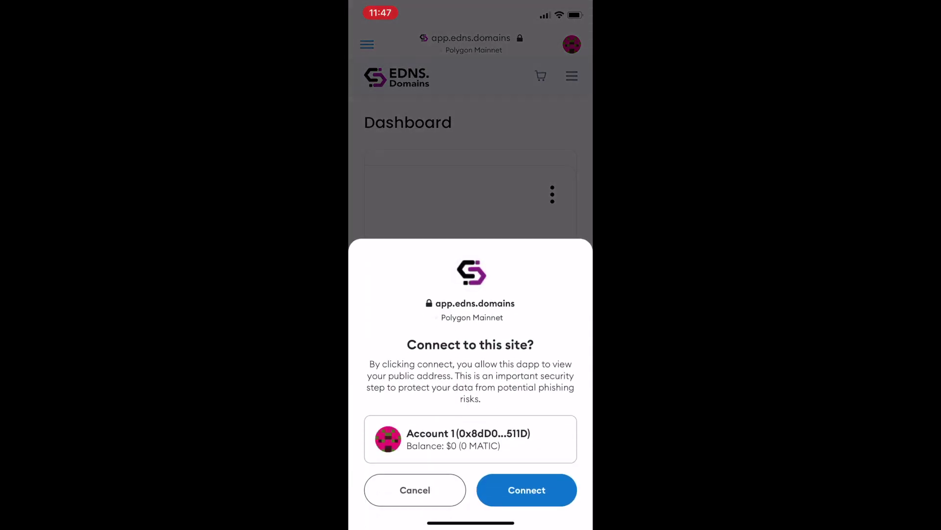
pyautogui.click(527, 490)
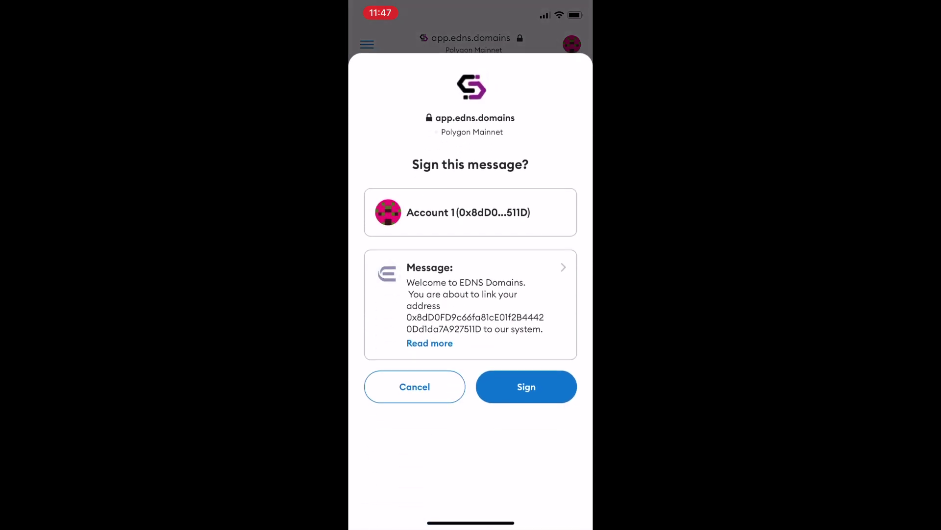
pyautogui.click(527, 387)
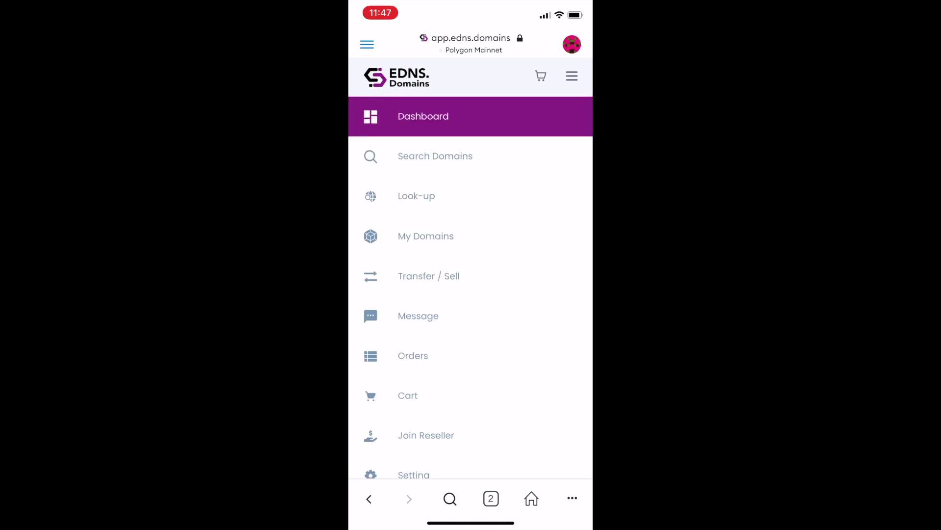
# Step: Search for heyheyhello.meta on the phone and add it to the cart
pyautogui.click(436, 156)
pyautogui.click(471, 265)
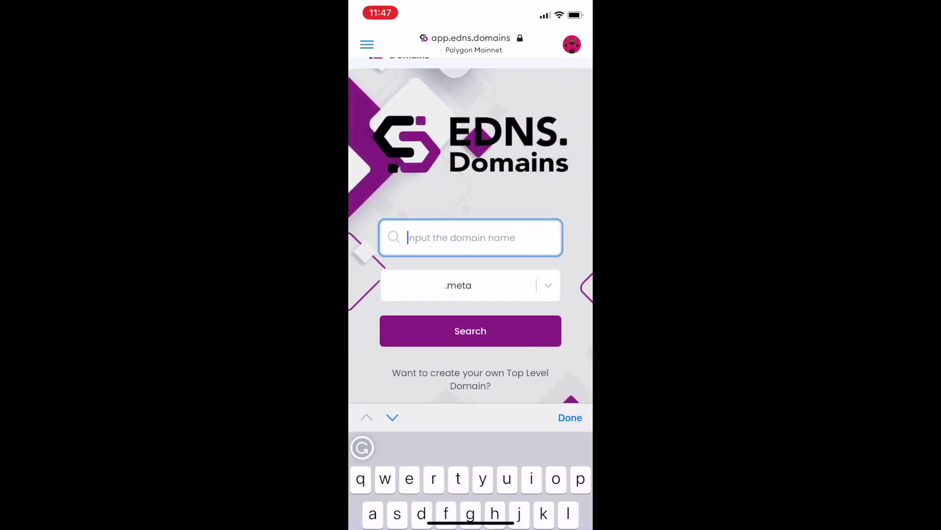
pyautogui.write('Heyhey')
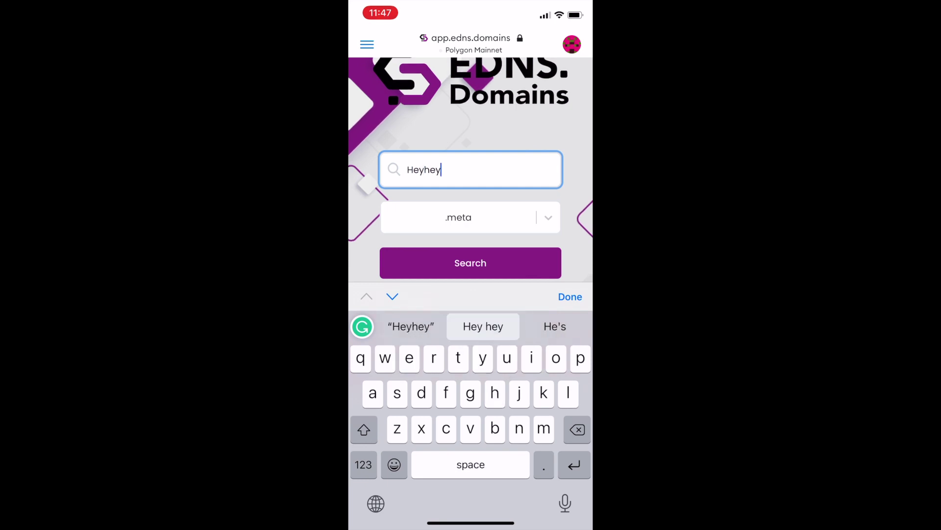
pyautogui.write('helkoo')
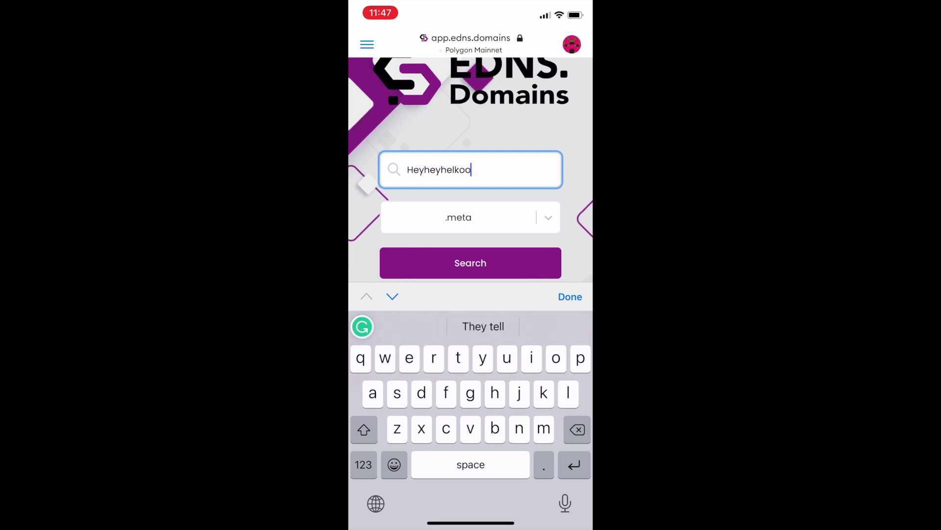
pyautogui.press('BackSpace')
pyautogui.press('BackSpace')
pyautogui.press('BackSpace')
pyautogui.write('lo')
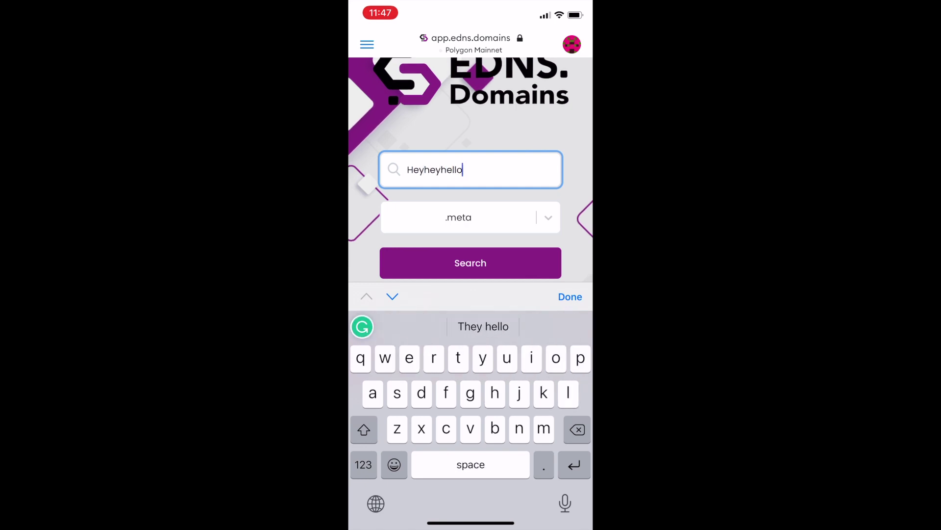
pyautogui.press('Return')
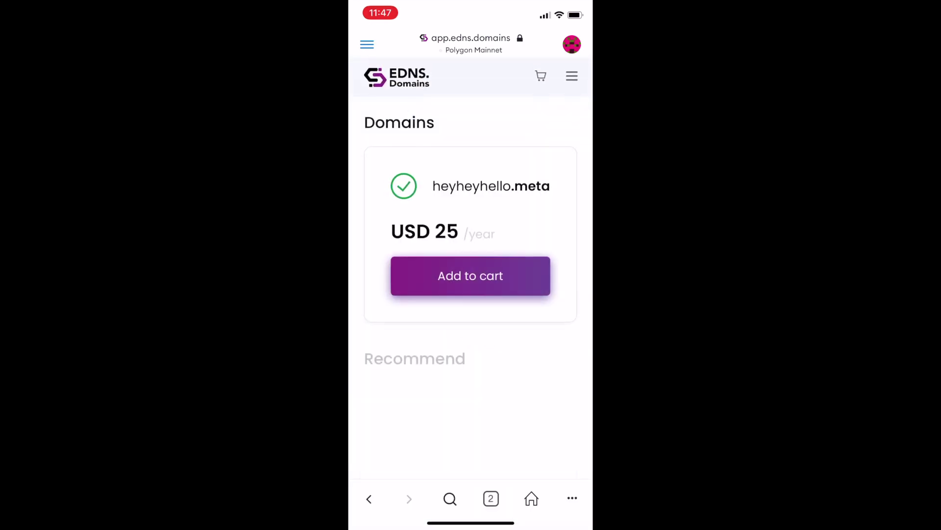
pyautogui.click(471, 275)
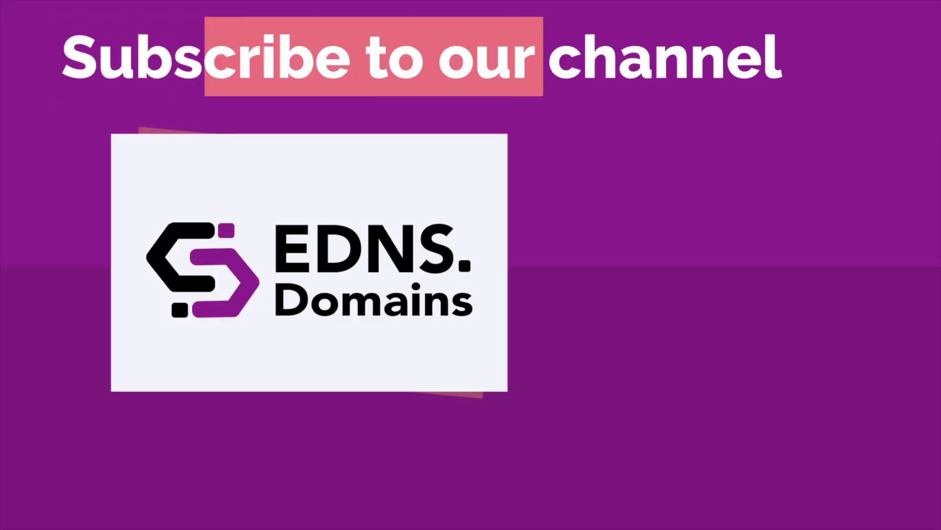